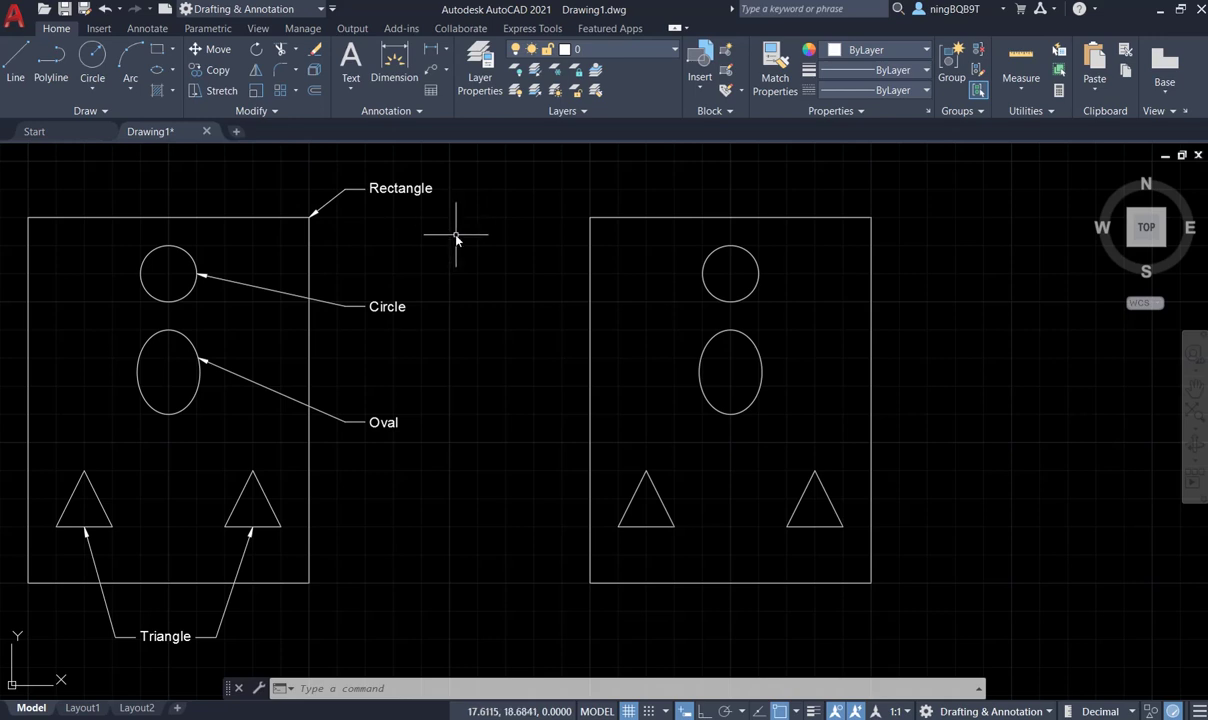
Start the Multileader command from the Annotation panel's Leader dropdown.
{"action": "left_click", "coordinate": [448, 73]}
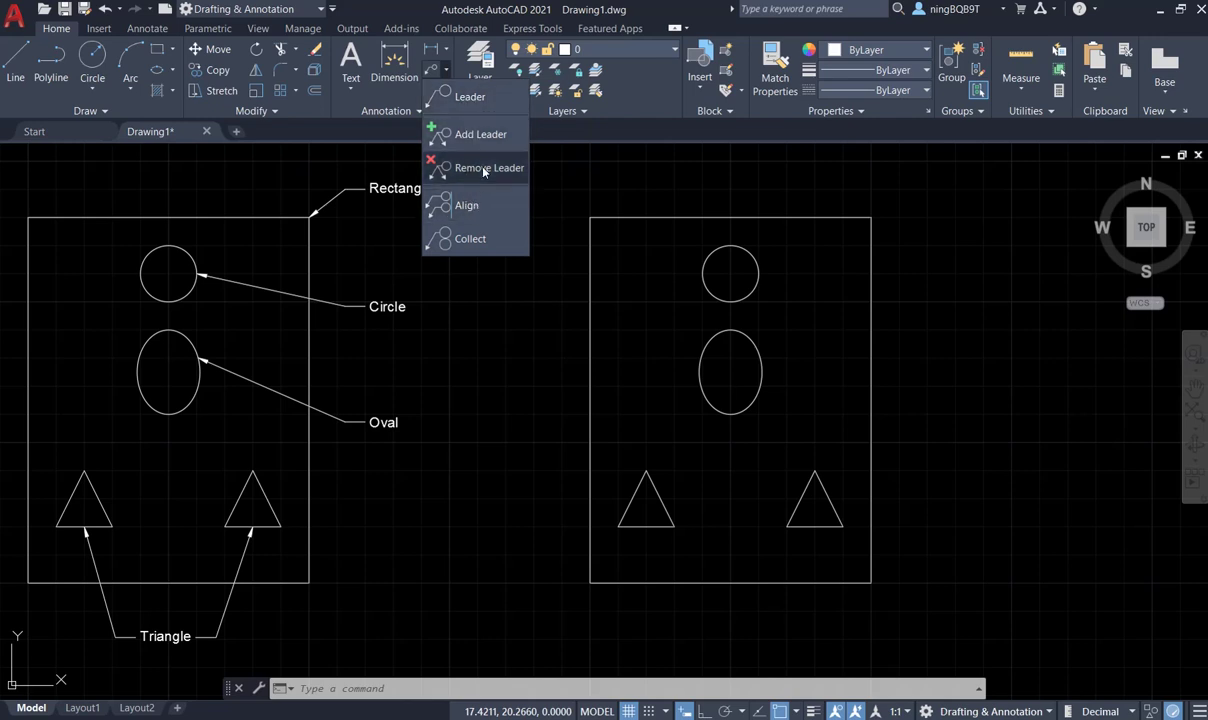
{"action": "left_click", "coordinate": [449, 97]}
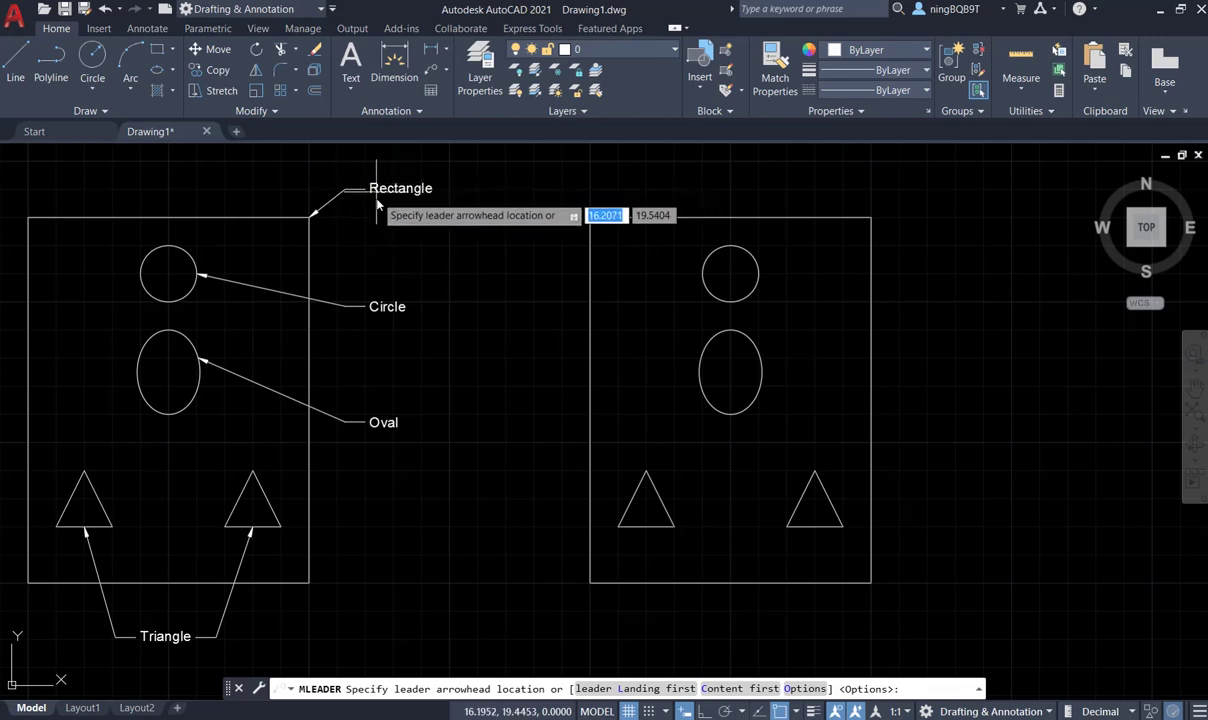
Add a 'Rectangle' multileader with its arrow at the right rectangle's top-right corner.
{"action": "left_click", "coordinate": [871, 217]}
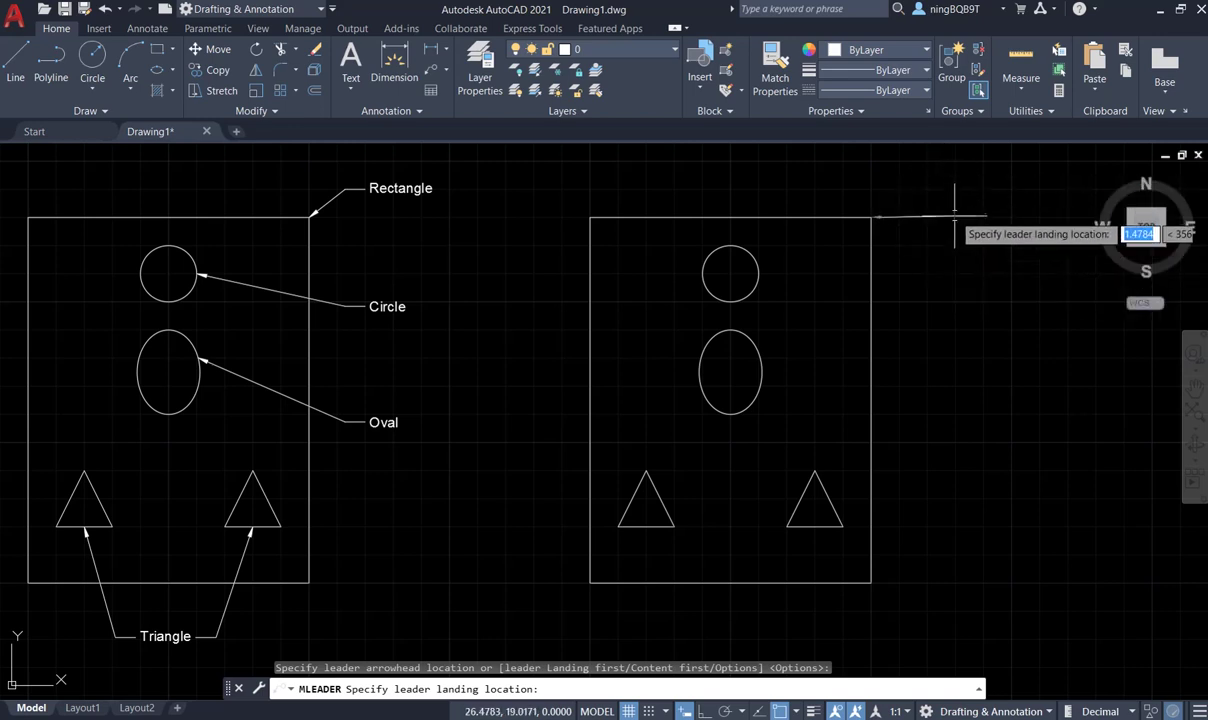
{"action": "left_click", "coordinate": [930, 171]}
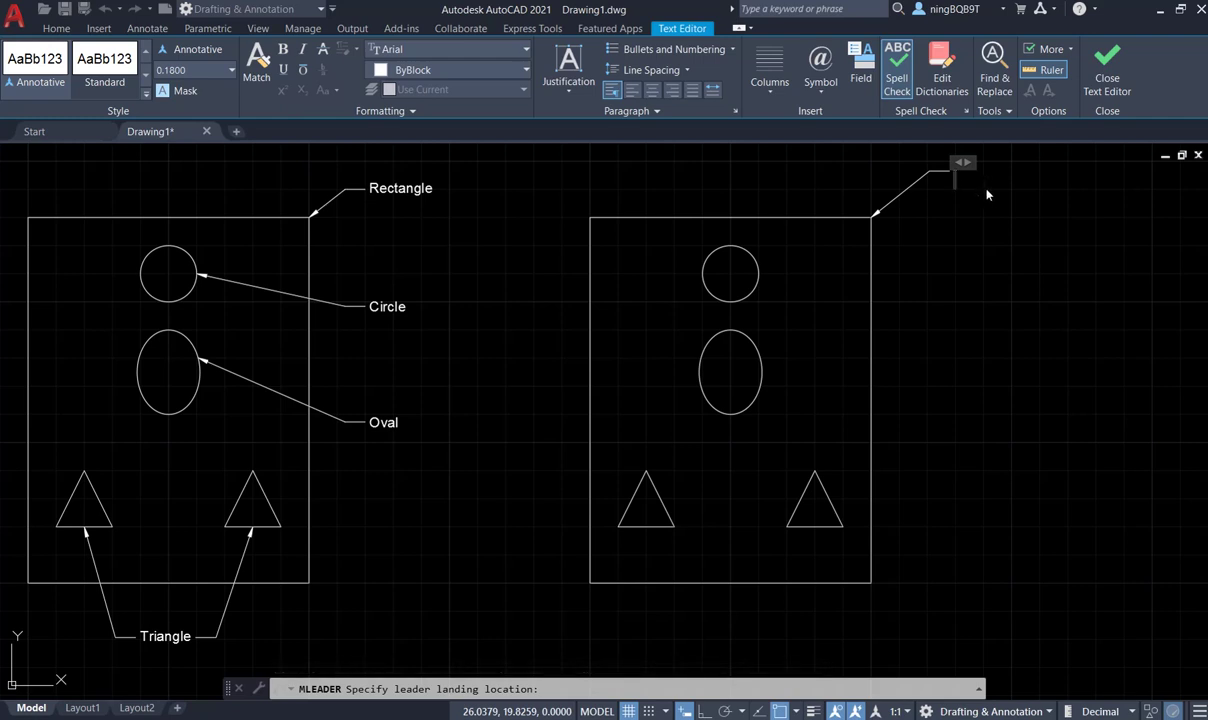
{"action": "type", "text": "Rectangle"}
{"action": "left_click", "coordinate": [988, 227]}
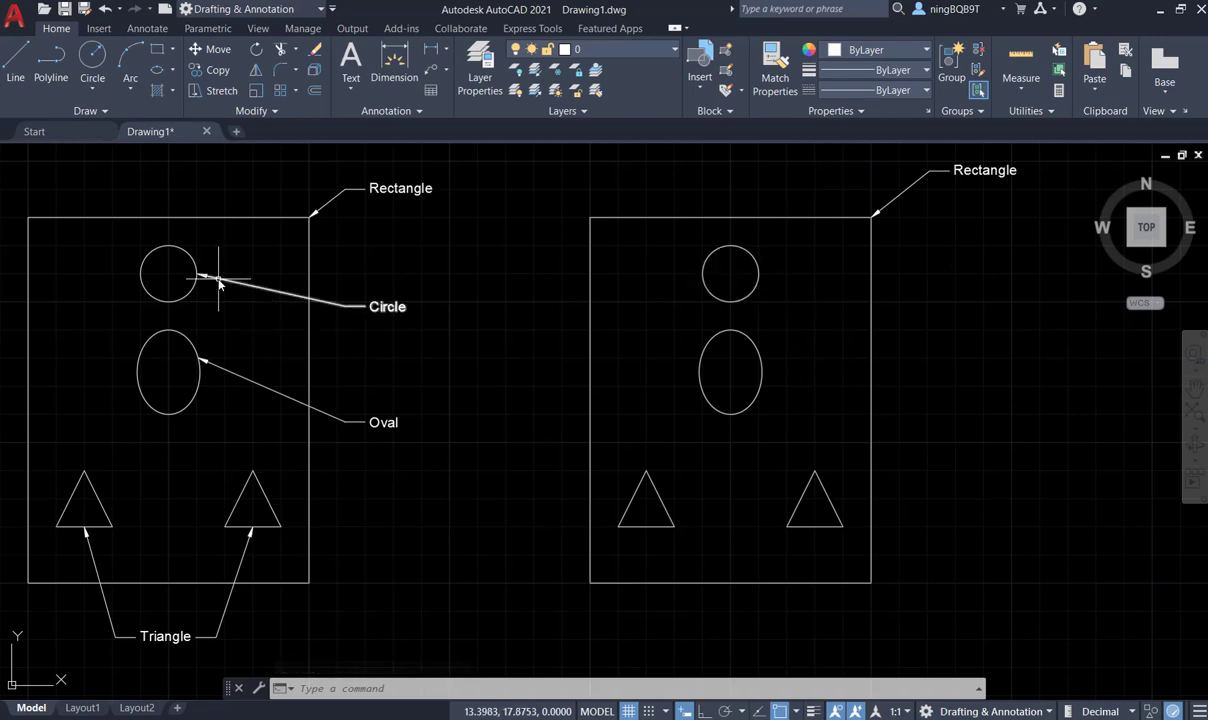
Add a 'Circle' multileader pointing at the right circle's edge, placed below Rectangle.
{"action": "left_click", "coordinate": [433, 72]}
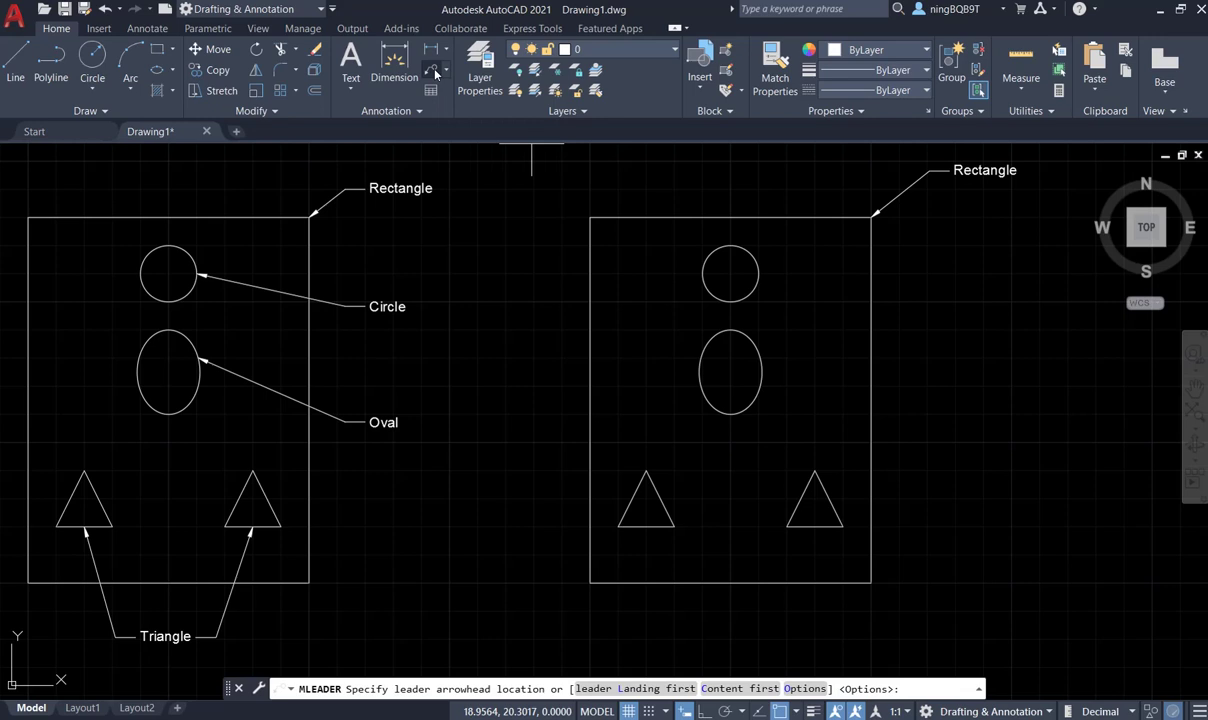
{"action": "left_click", "coordinate": [759, 273]}
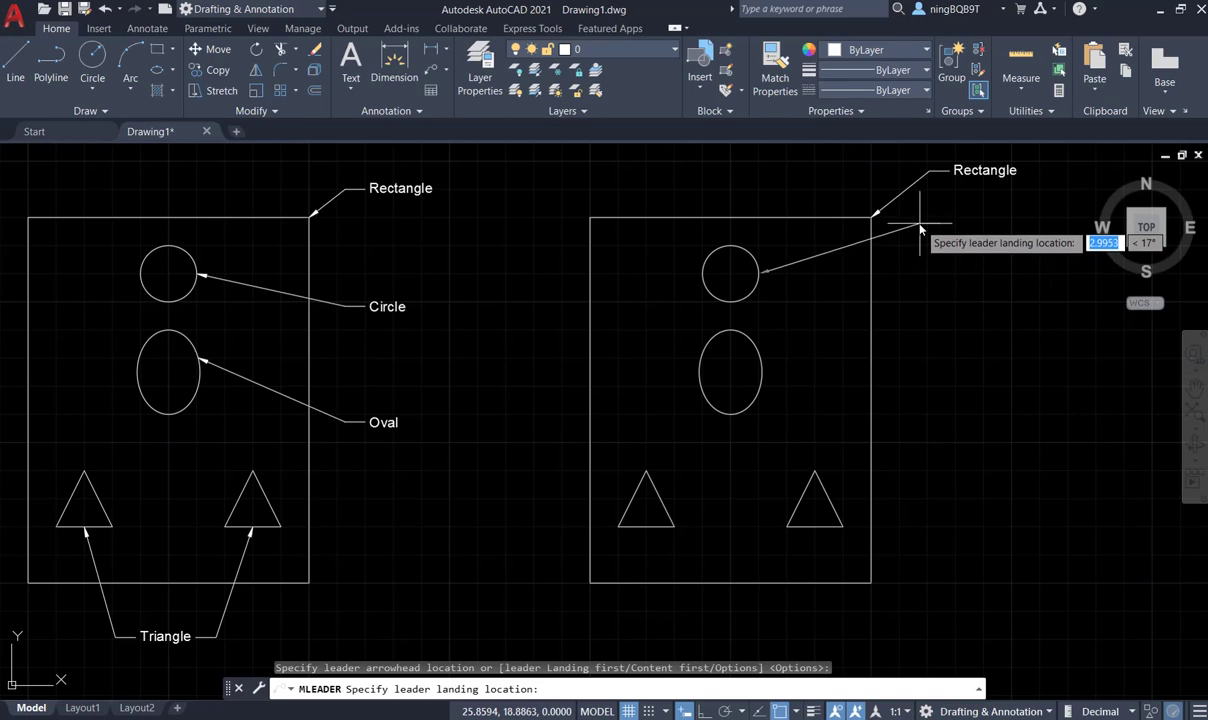
{"action": "left_click", "coordinate": [920, 228]}
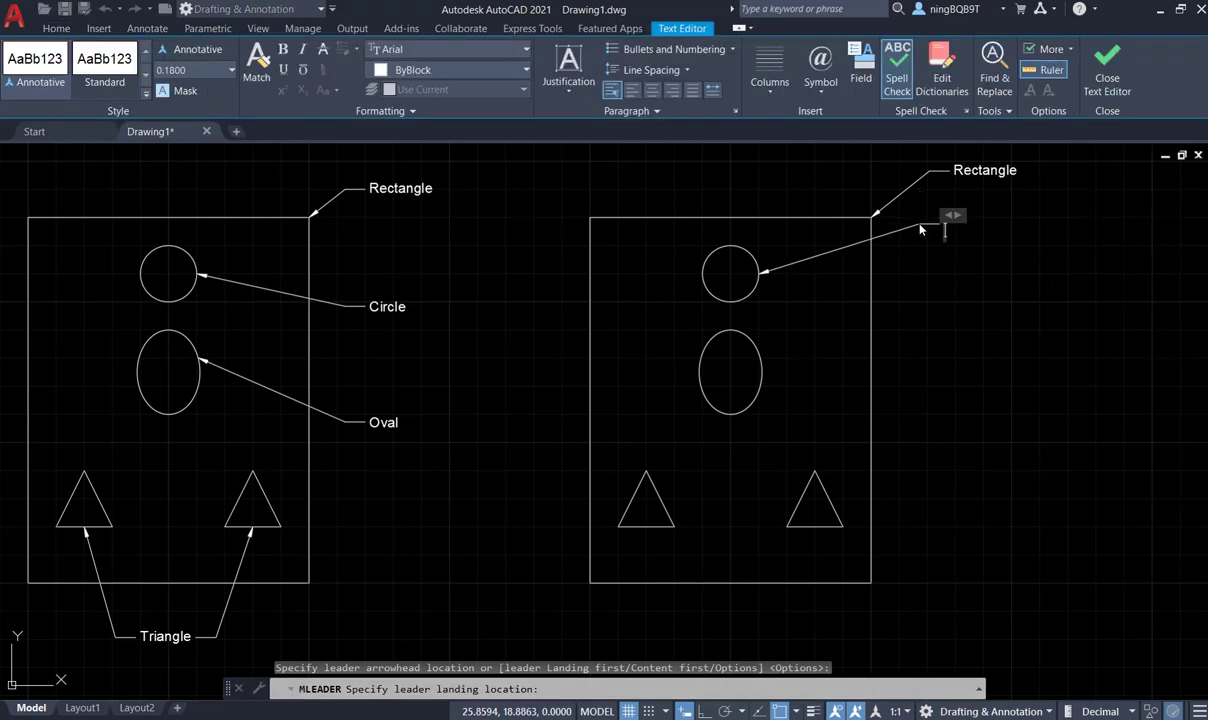
{"action": "type", "text": "Circle"}
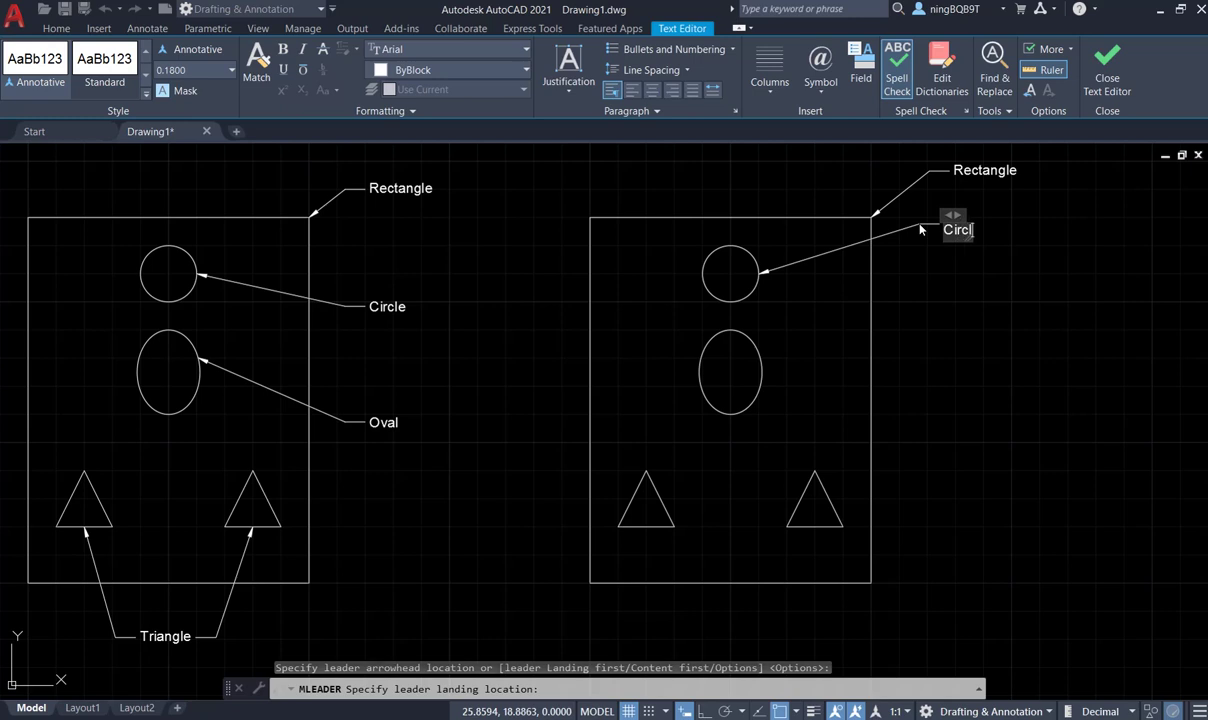
{"action": "left_click", "coordinate": [915, 297]}
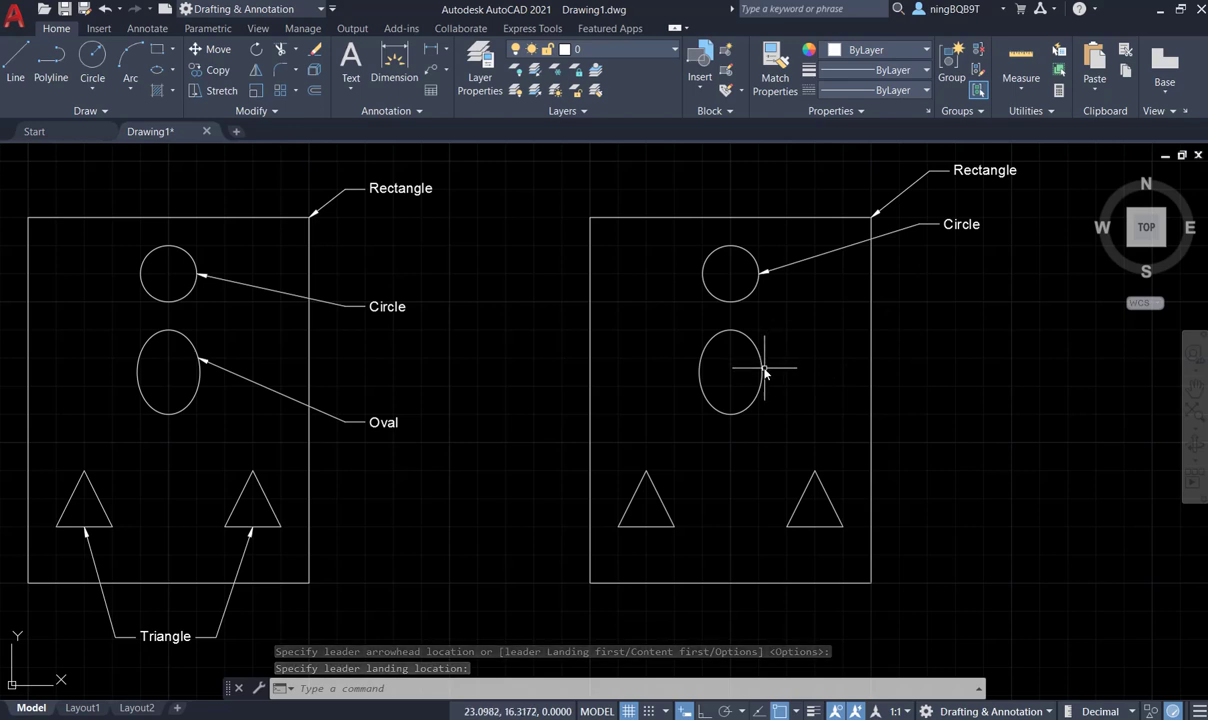
Add an 'Oval' multileader pointing at the right oval's edge, placed below Circle.
{"action": "left_click", "coordinate": [434, 73]}
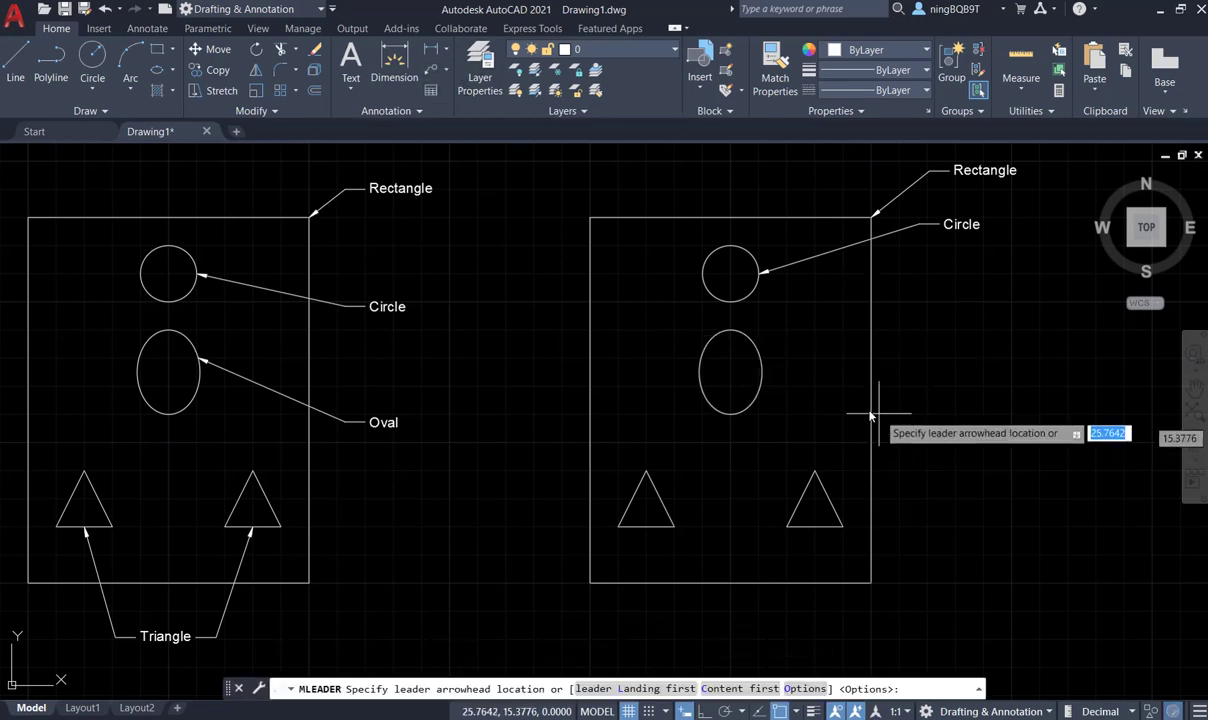
{"action": "left_click", "coordinate": [760, 364]}
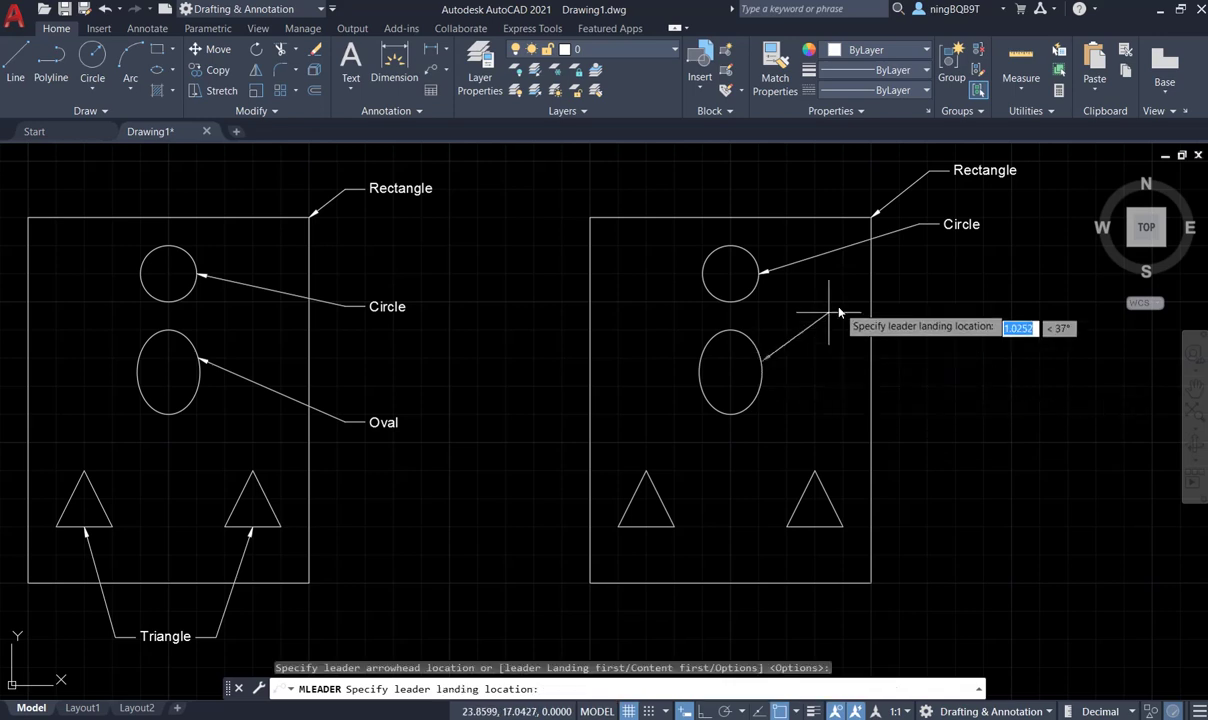
{"action": "left_click", "coordinate": [923, 277]}
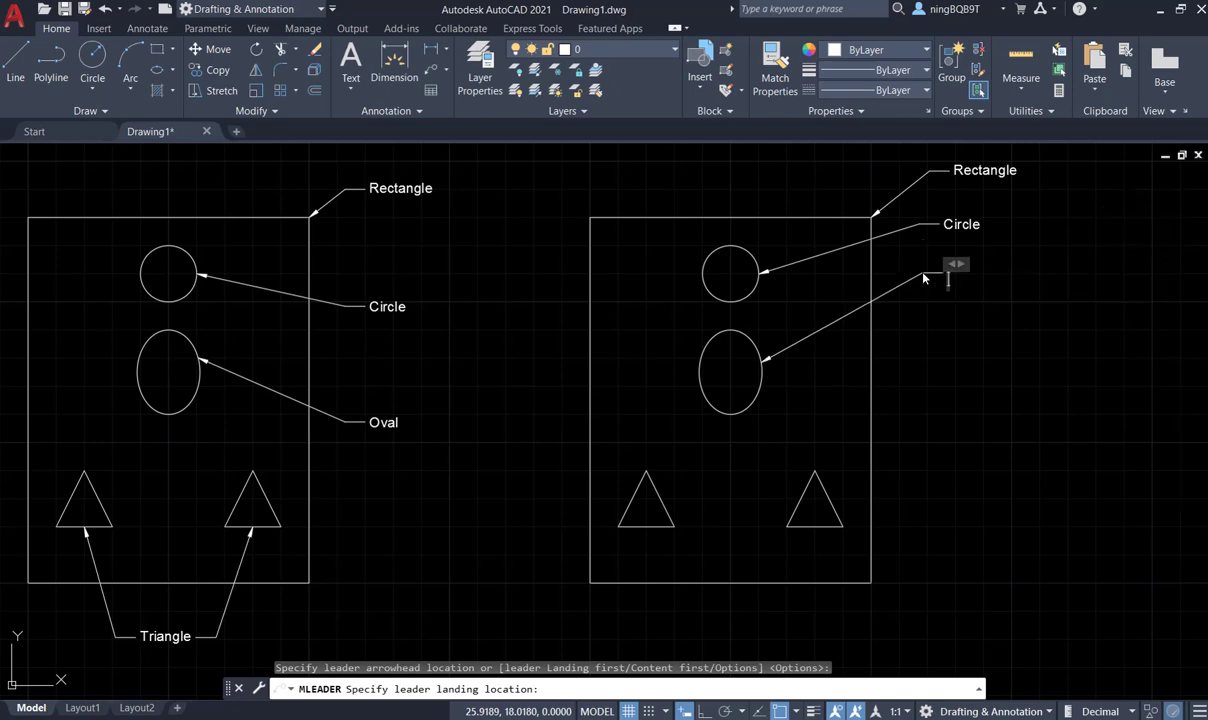
{"action": "type", "text": "Oval"}
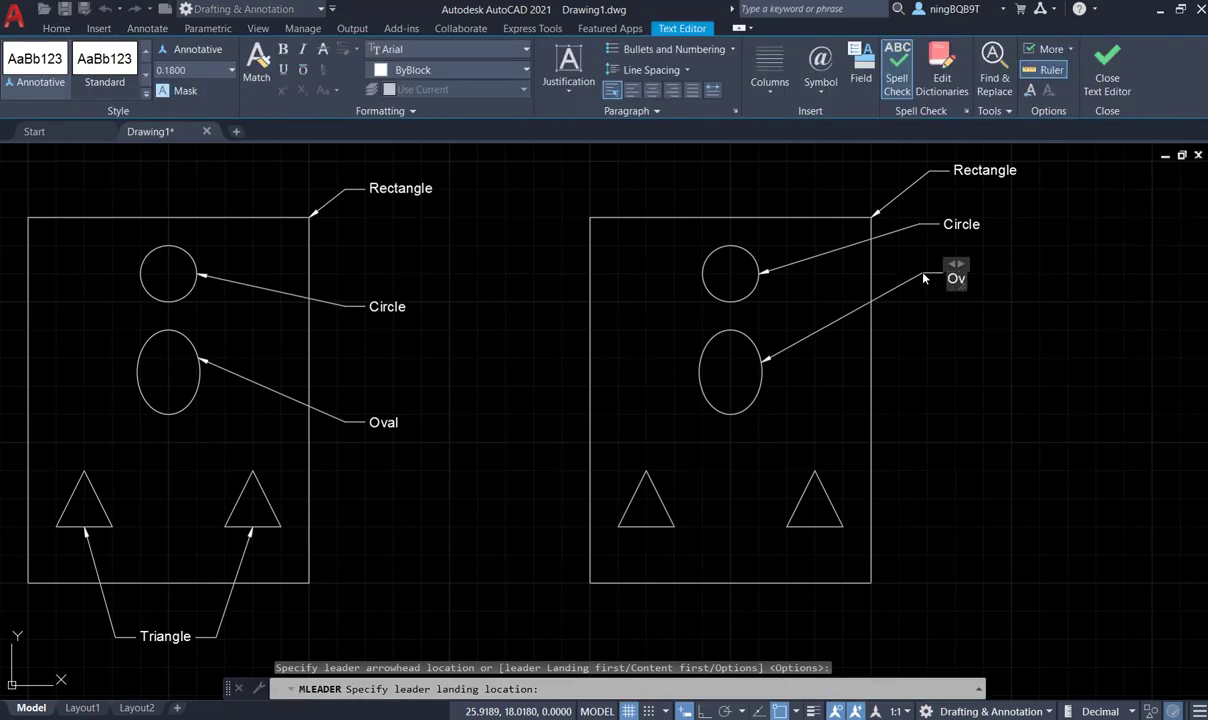
{"action": "left_click", "coordinate": [892, 359]}
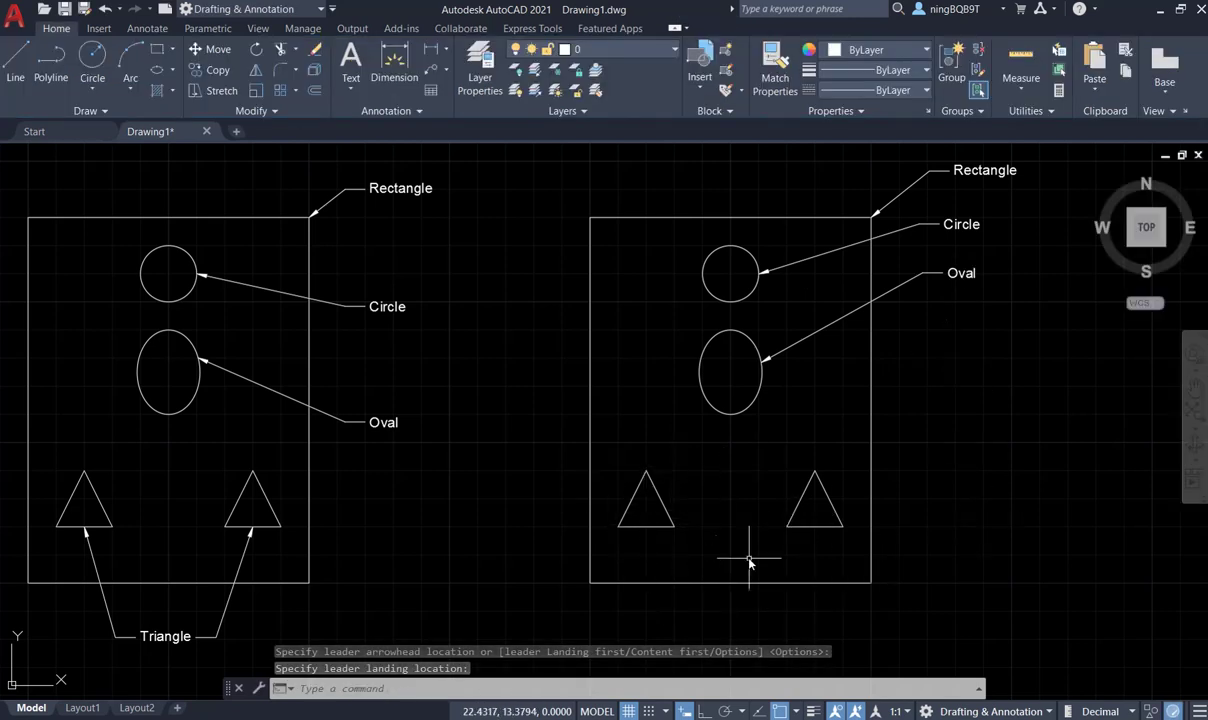
Add a 'Triangle' multileader anchored at the left triangle's base midpoint, label below the shapes.
{"action": "left_click", "coordinate": [430, 76]}
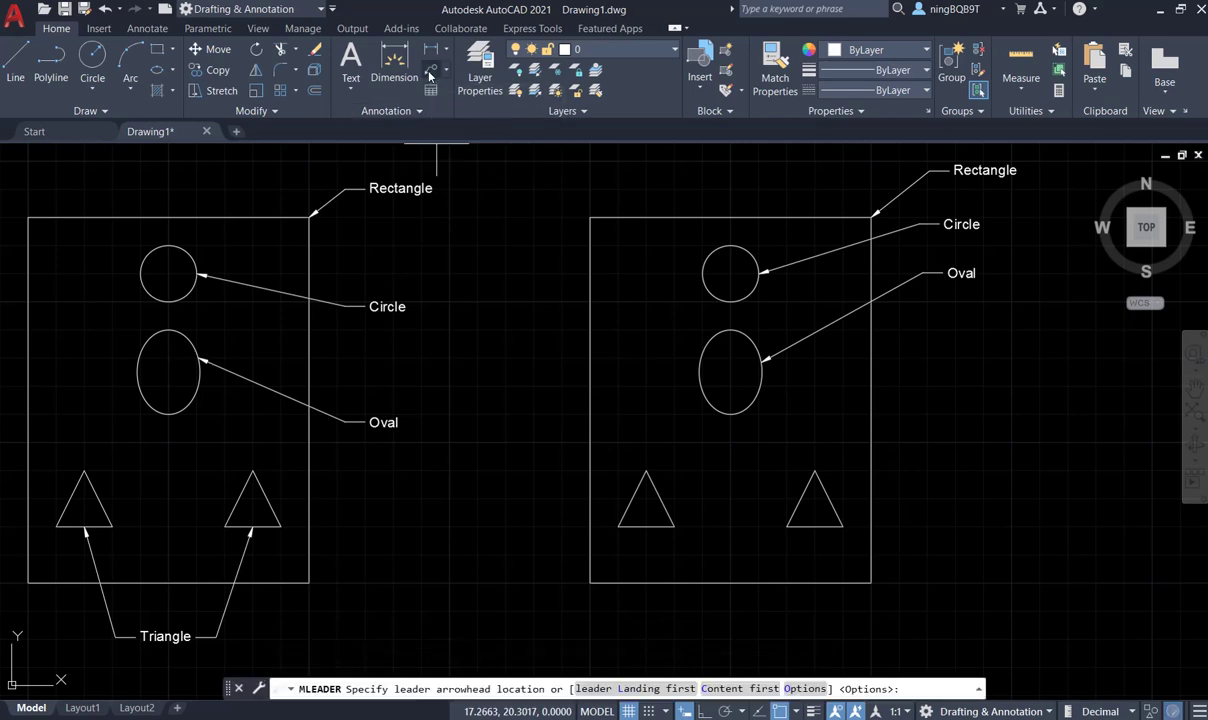
{"action": "left_click", "coordinate": [646, 530]}
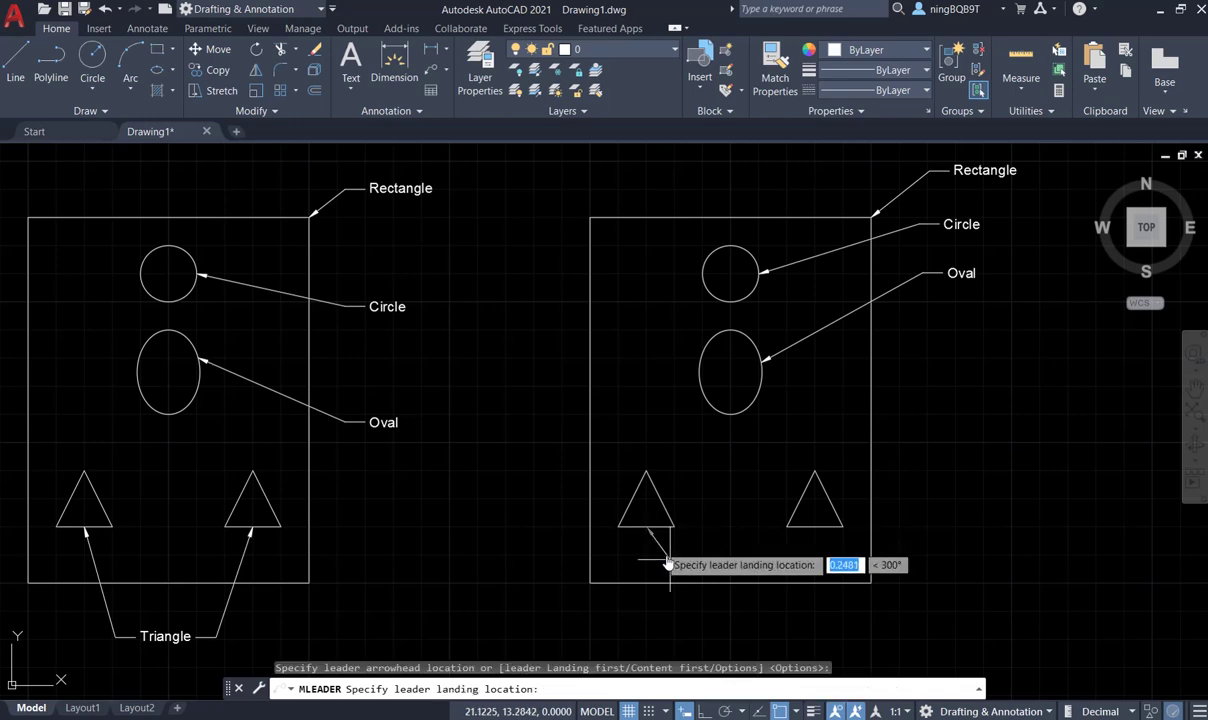
{"action": "left_click", "coordinate": [697, 622]}
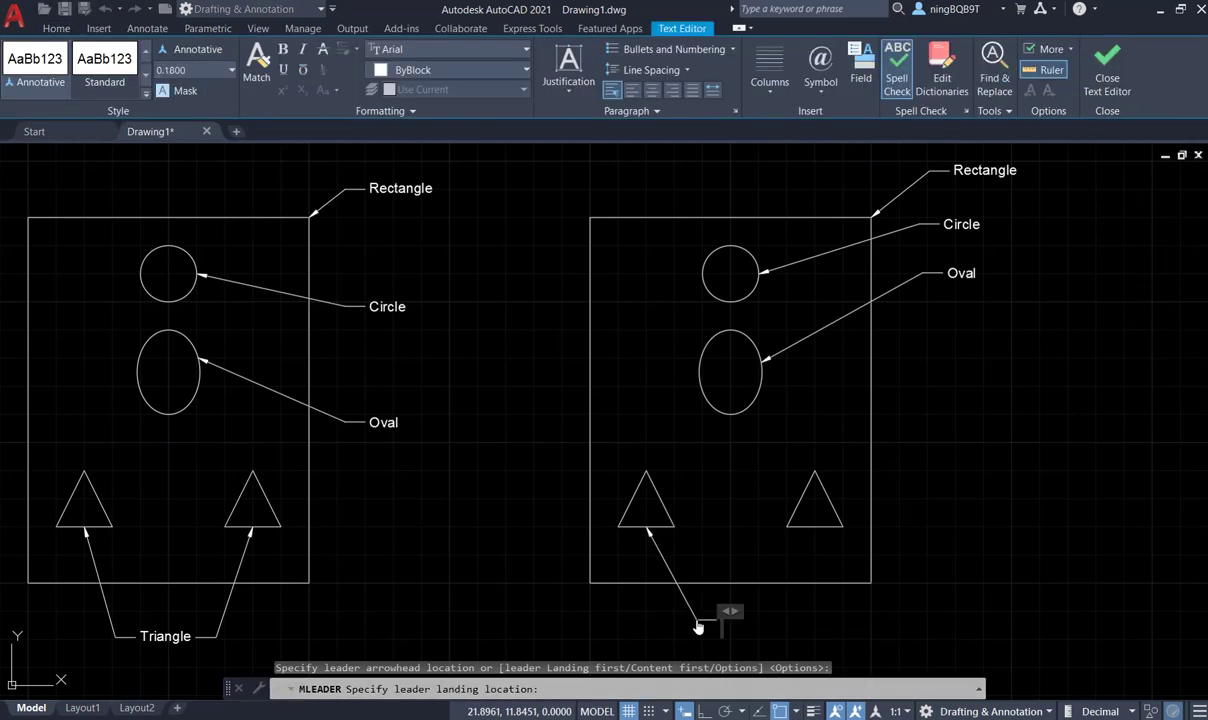
{"action": "type", "text": "Triangle"}
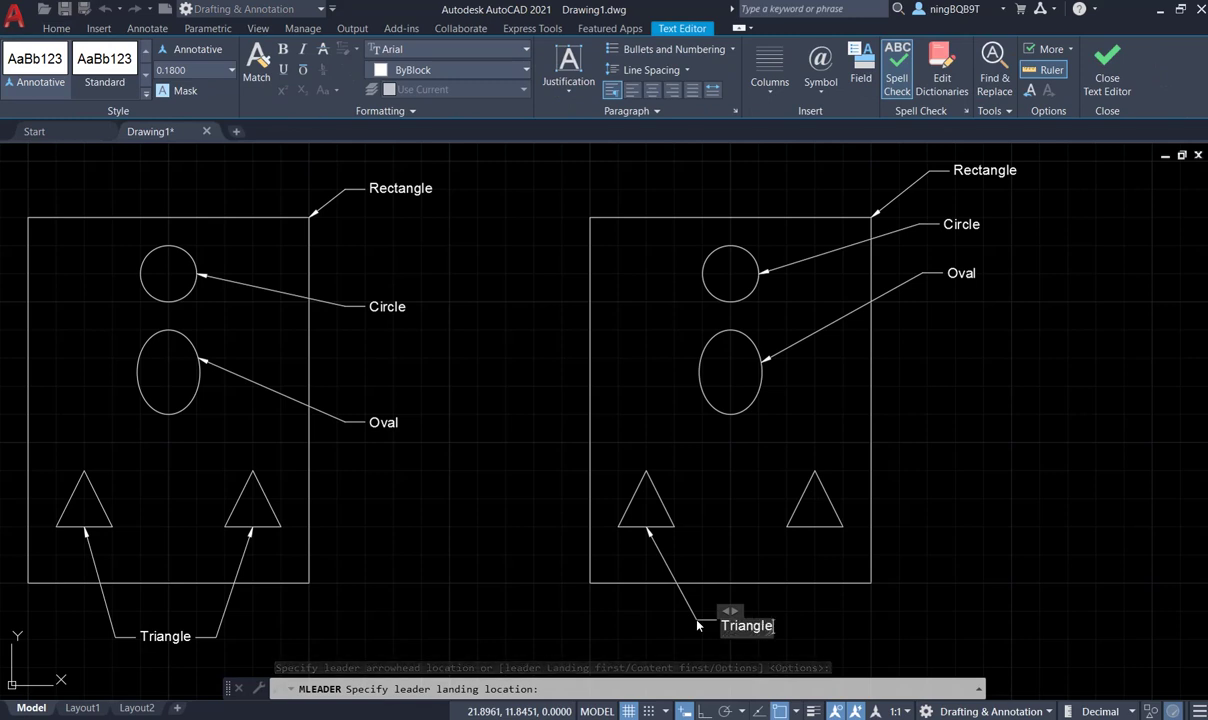
{"action": "left_click", "coordinate": [948, 652]}
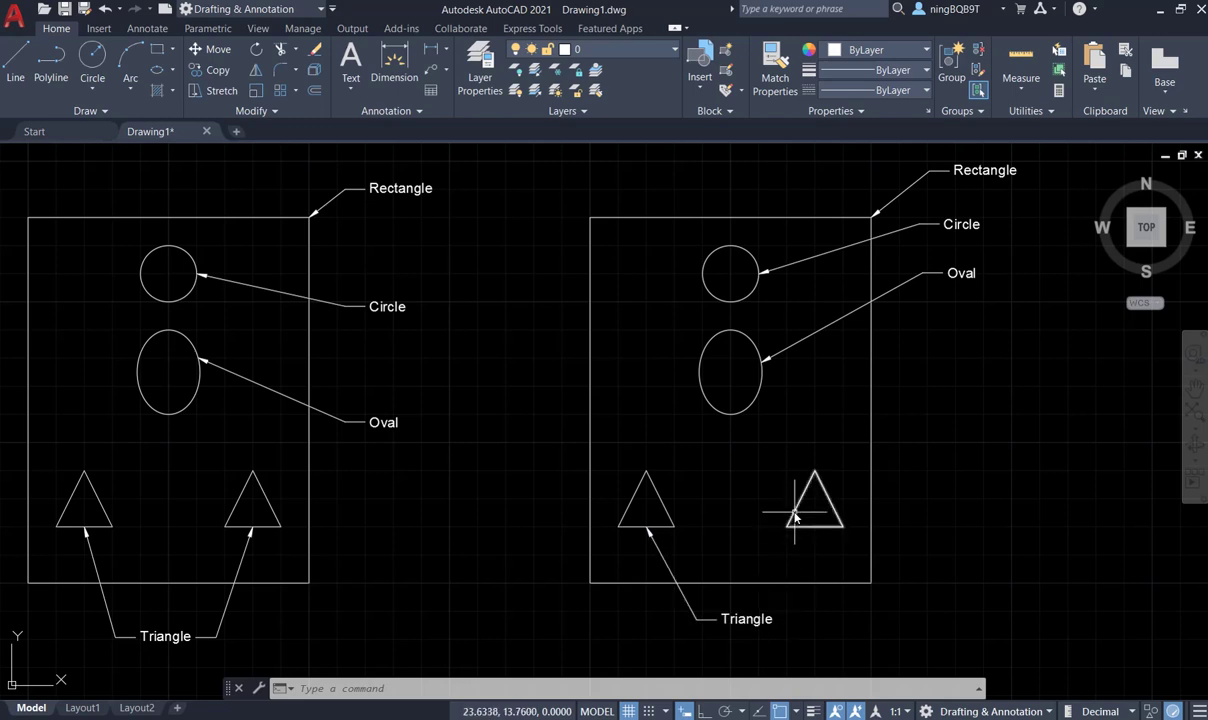
Use Add Leader to extend the Triangle multileader to the right triangle's base midpoint.
{"action": "left_click", "coordinate": [446, 73]}
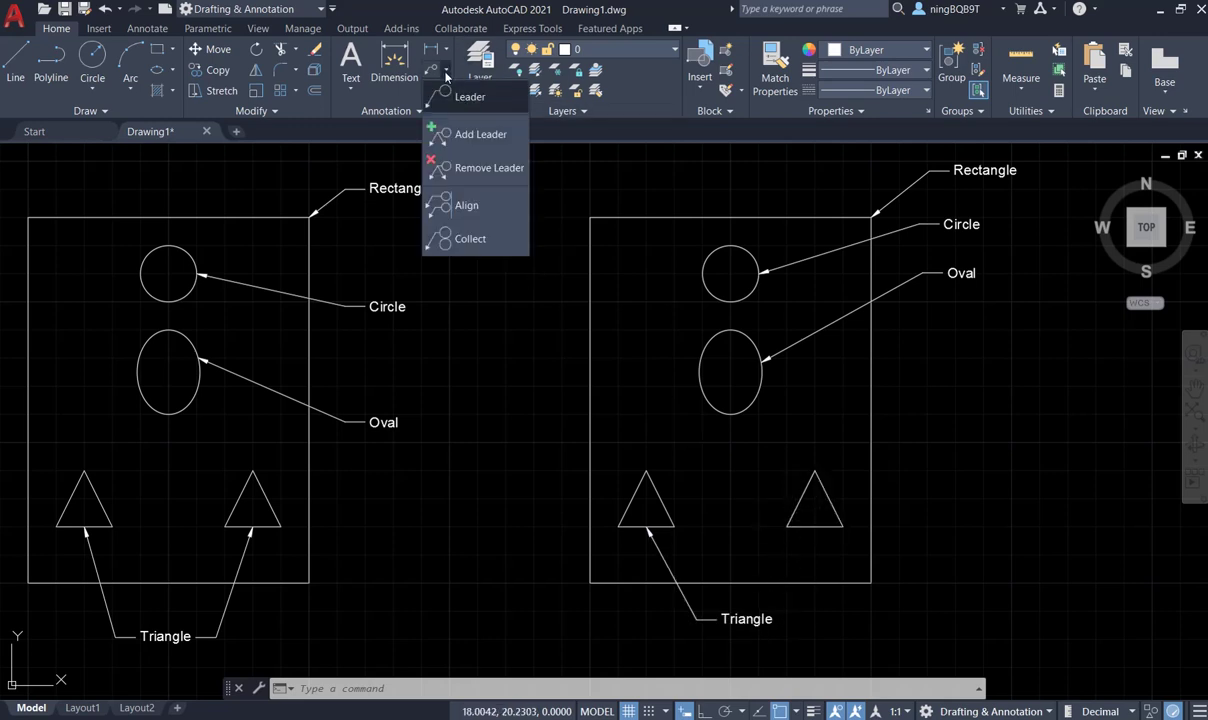
{"action": "left_click", "coordinate": [455, 137]}
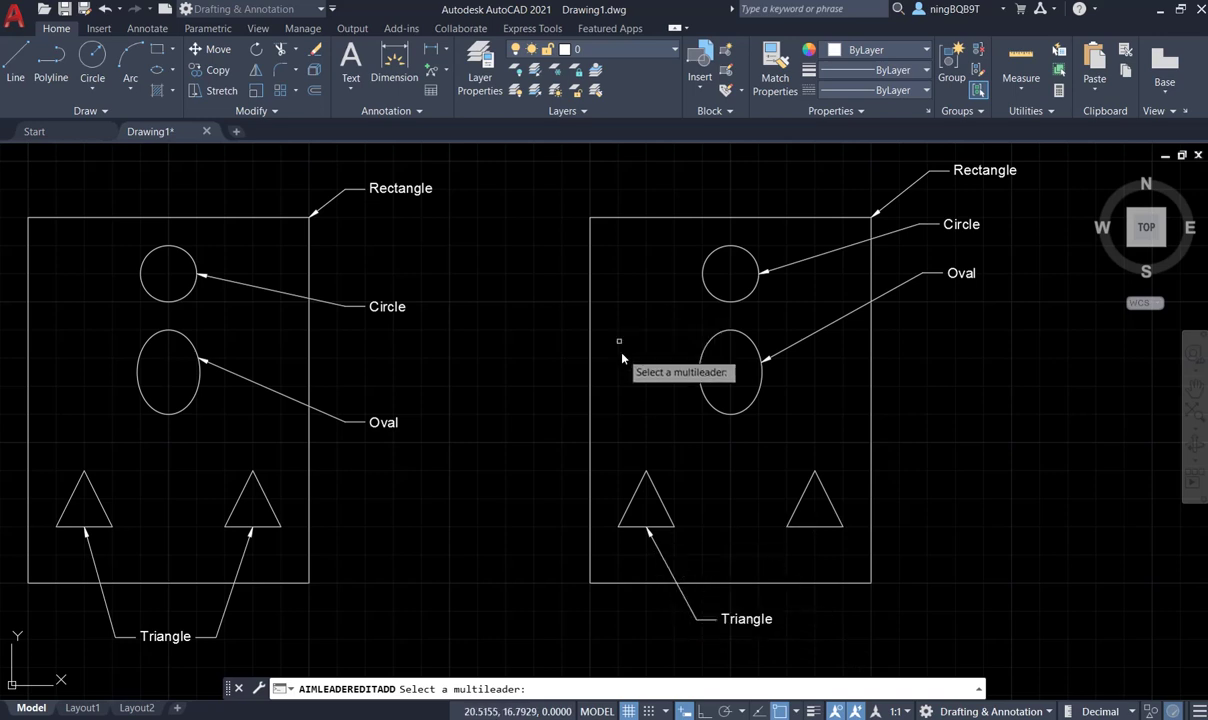
{"action": "left_click", "coordinate": [662, 560]}
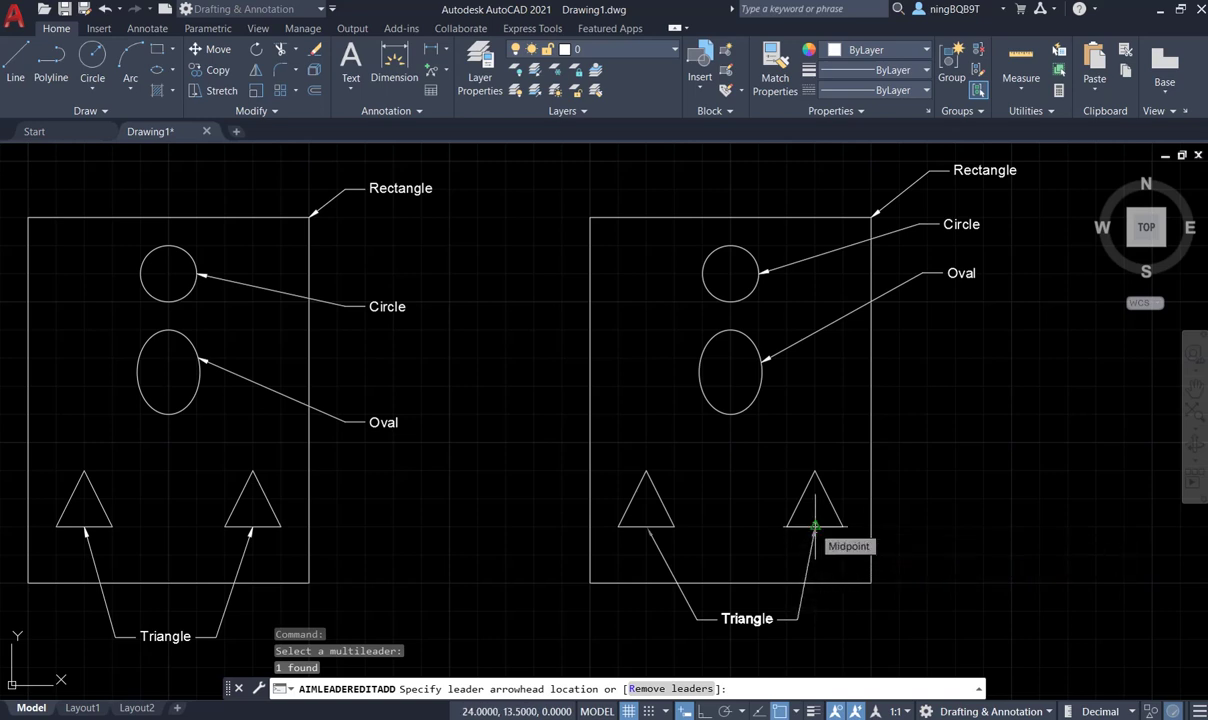
{"action": "left_click", "coordinate": [815, 527]}
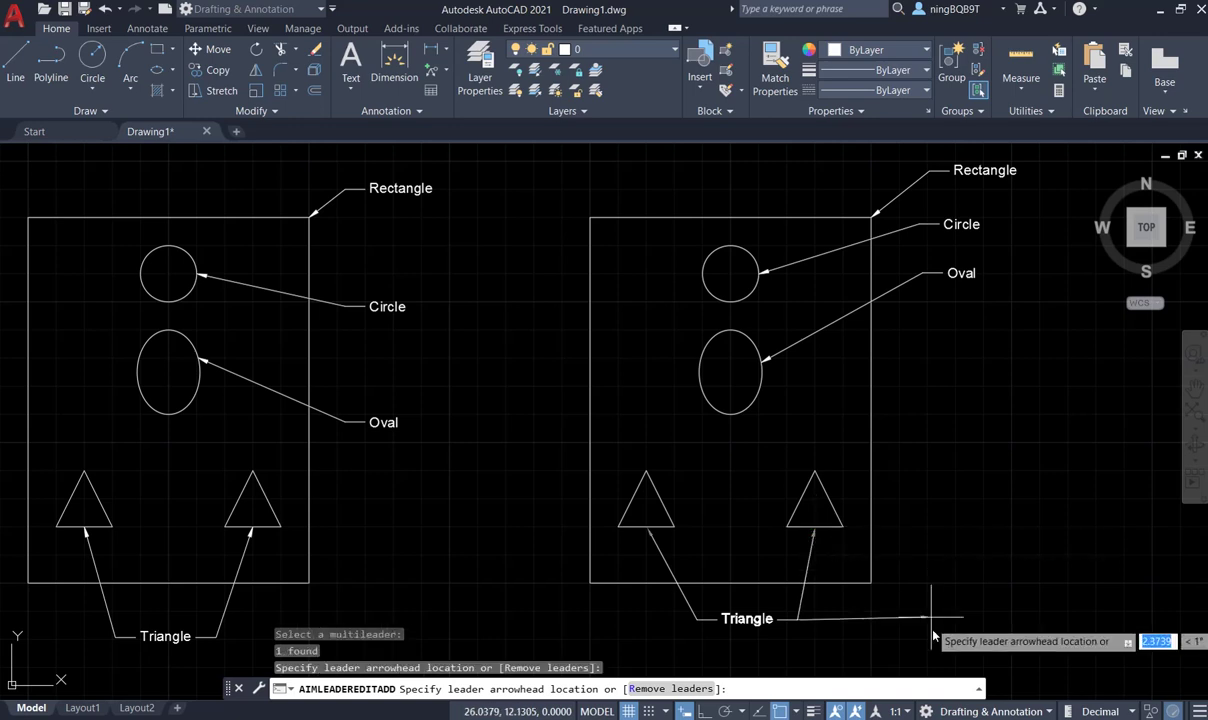
{"action": "right_click", "coordinate": [721, 468]}
{"action": "left_click", "coordinate": [748, 478]}
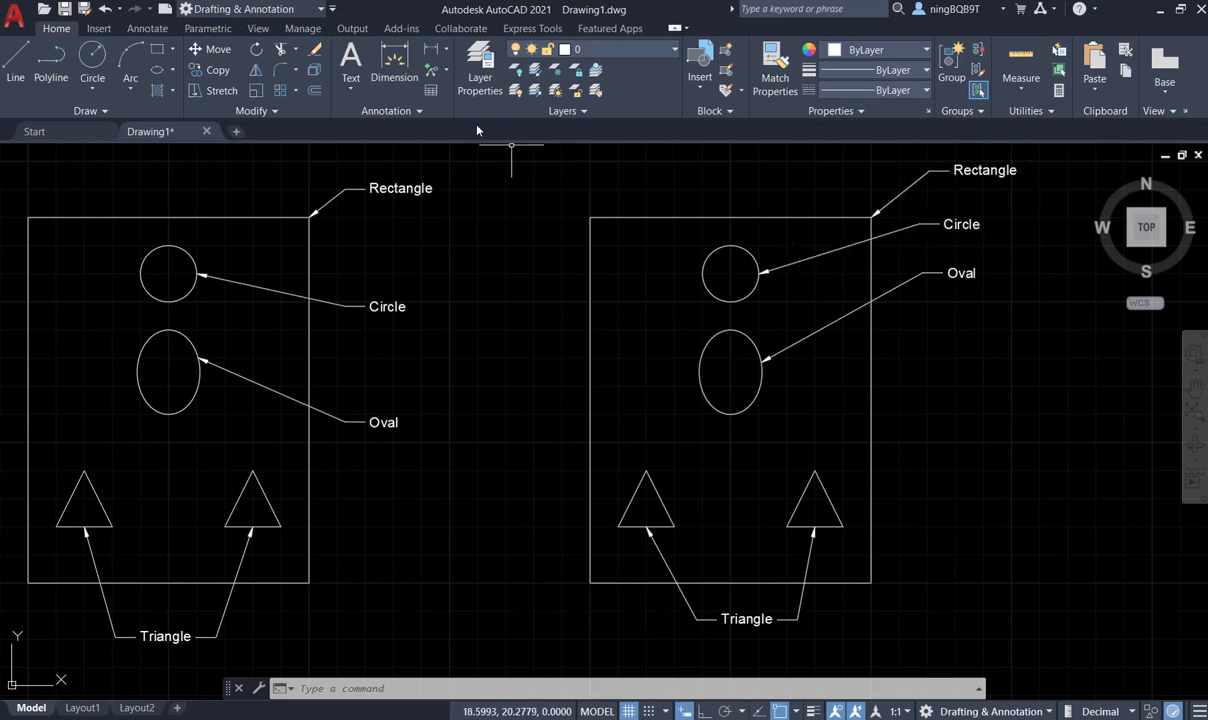
Align the Oval, Circle and Rectangle multileaders vertically below Rectangle, using Ortho.
{"action": "left_click", "coordinate": [446, 73]}
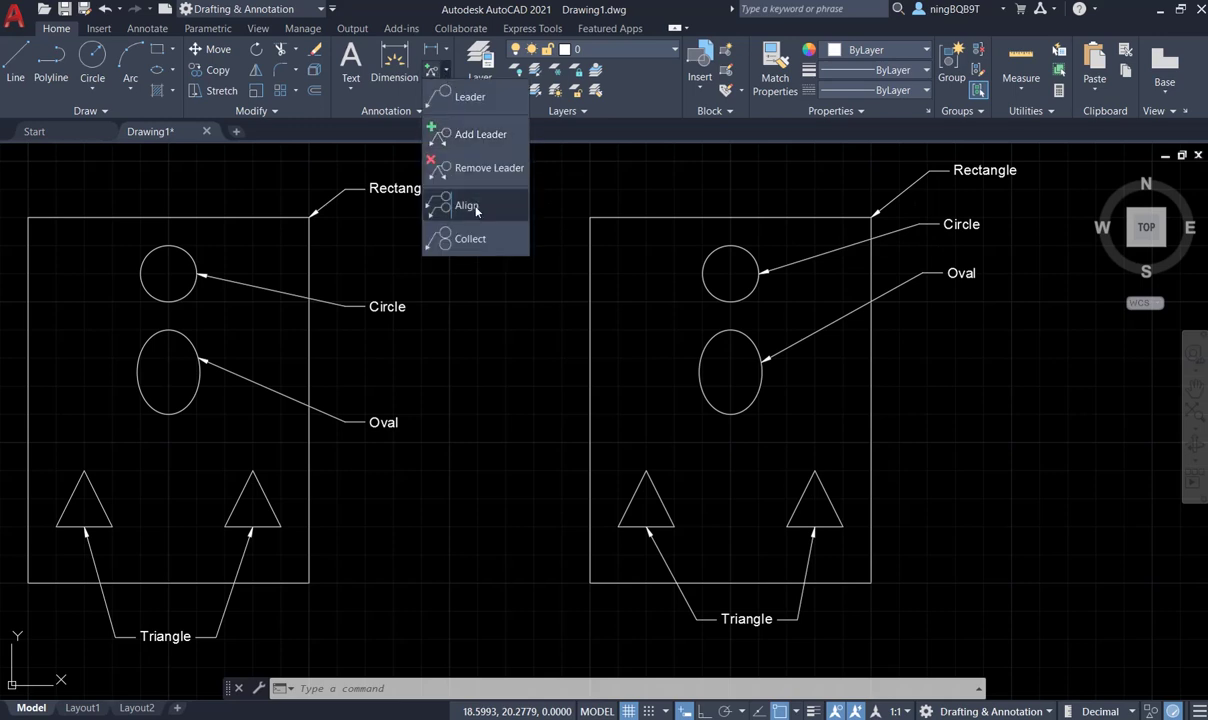
{"action": "left_click", "coordinate": [440, 201]}
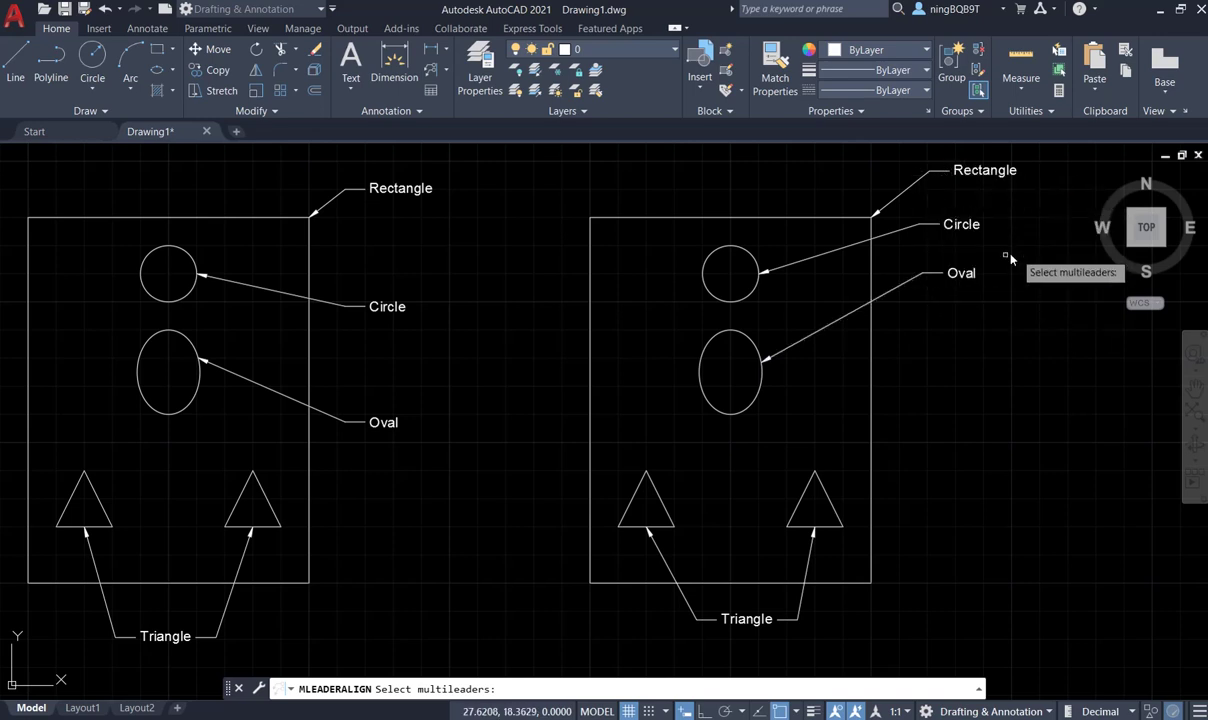
{"action": "left_click", "coordinate": [921, 279]}
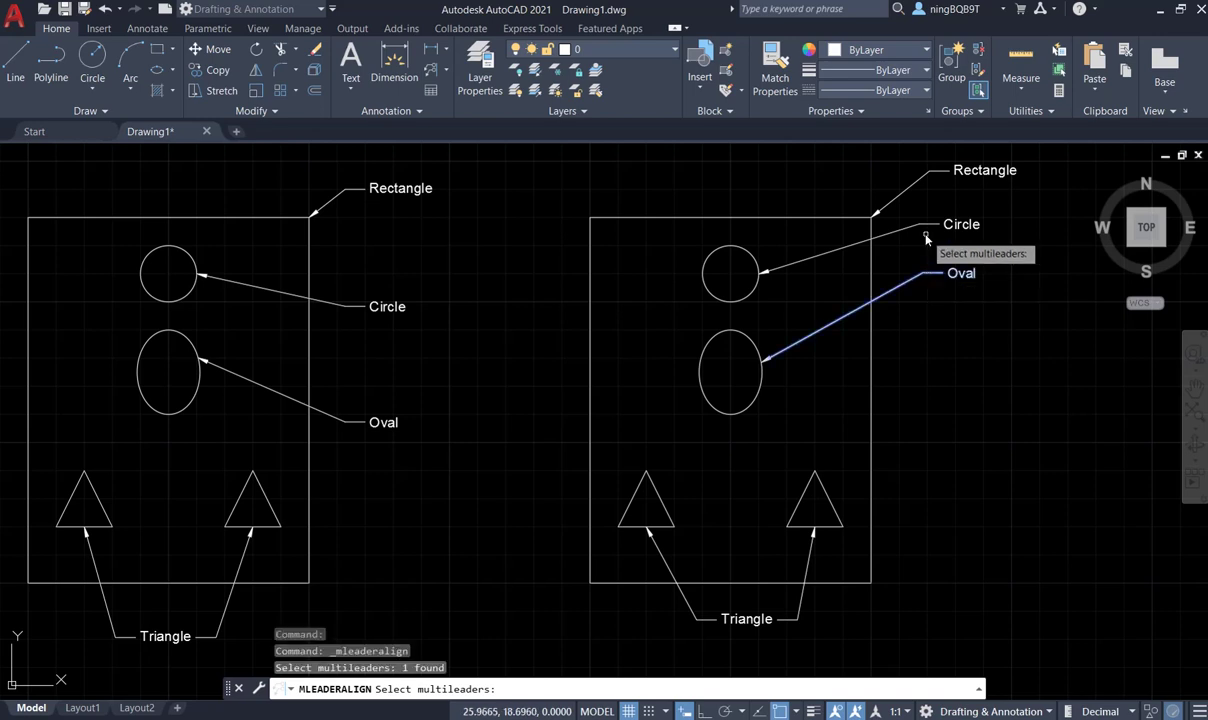
{"action": "left_click", "coordinate": [924, 228]}
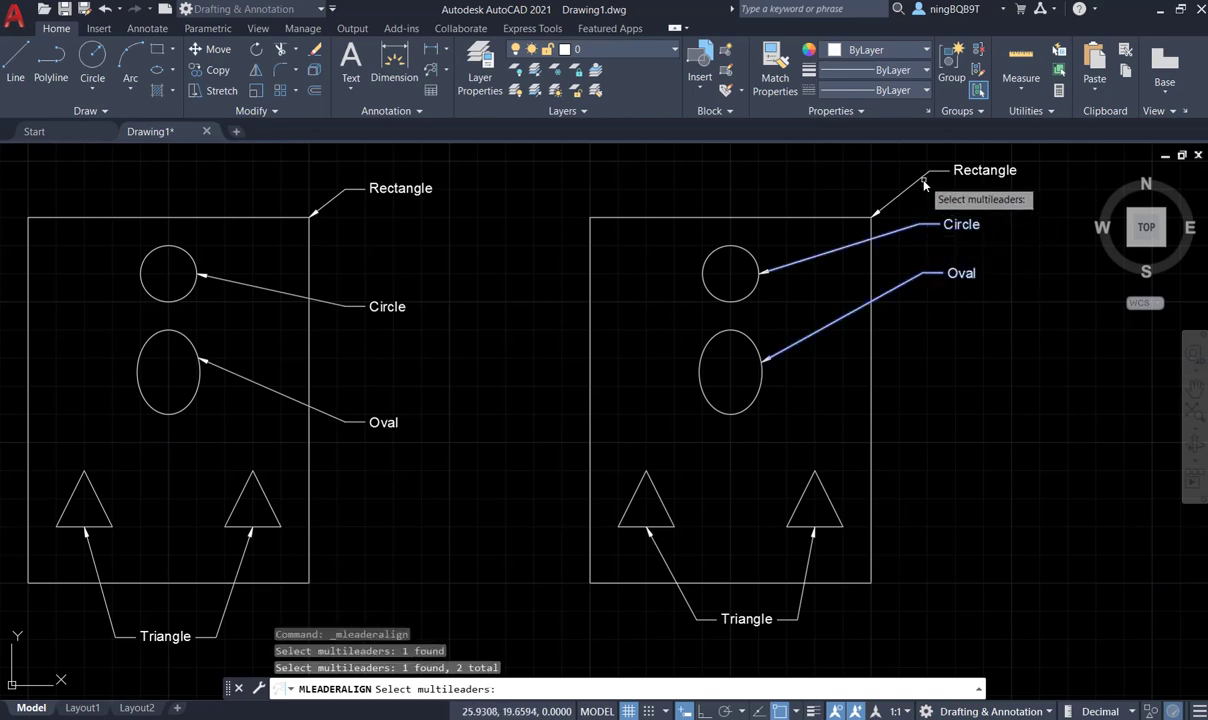
{"action": "left_click", "coordinate": [905, 189]}
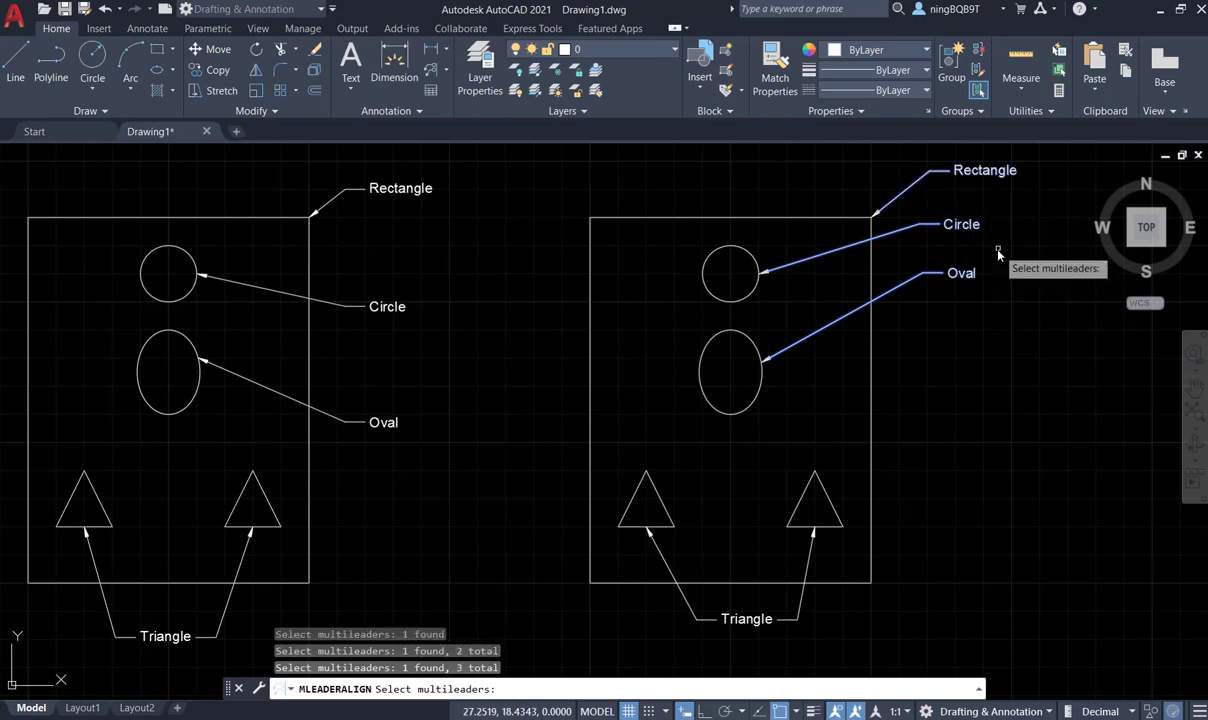
{"action": "key", "text": "Return"}
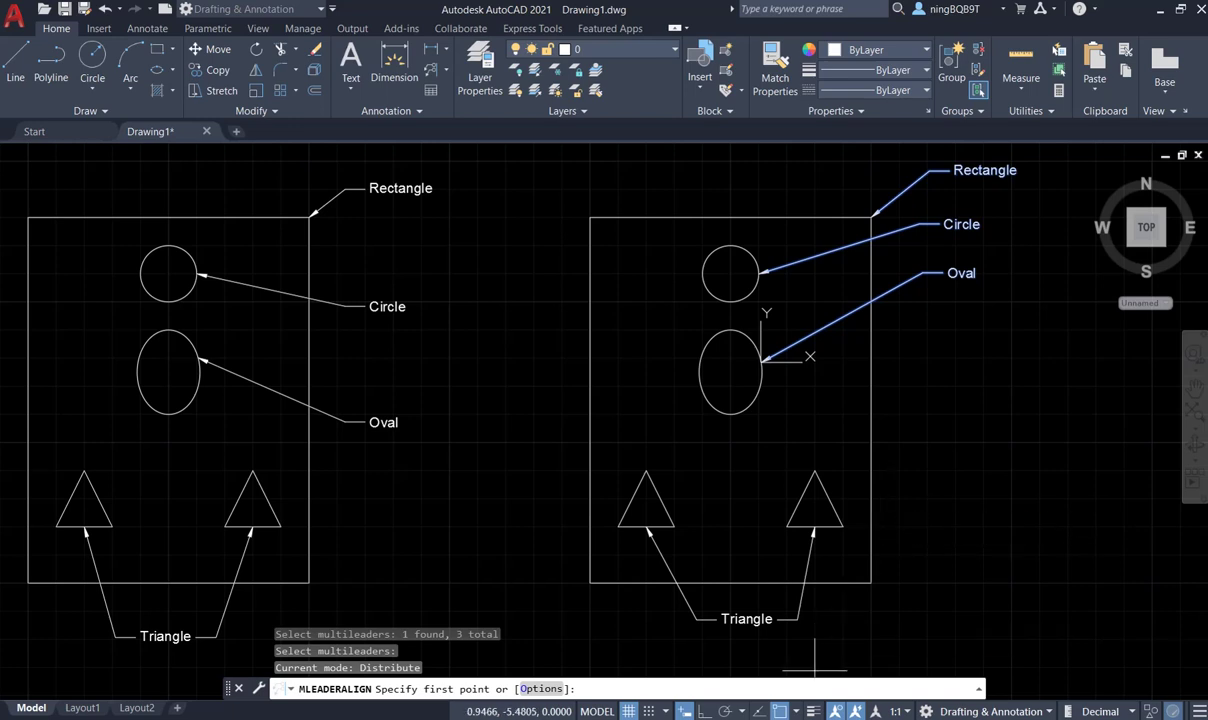
{"action": "left_click", "coordinate": [703, 712]}
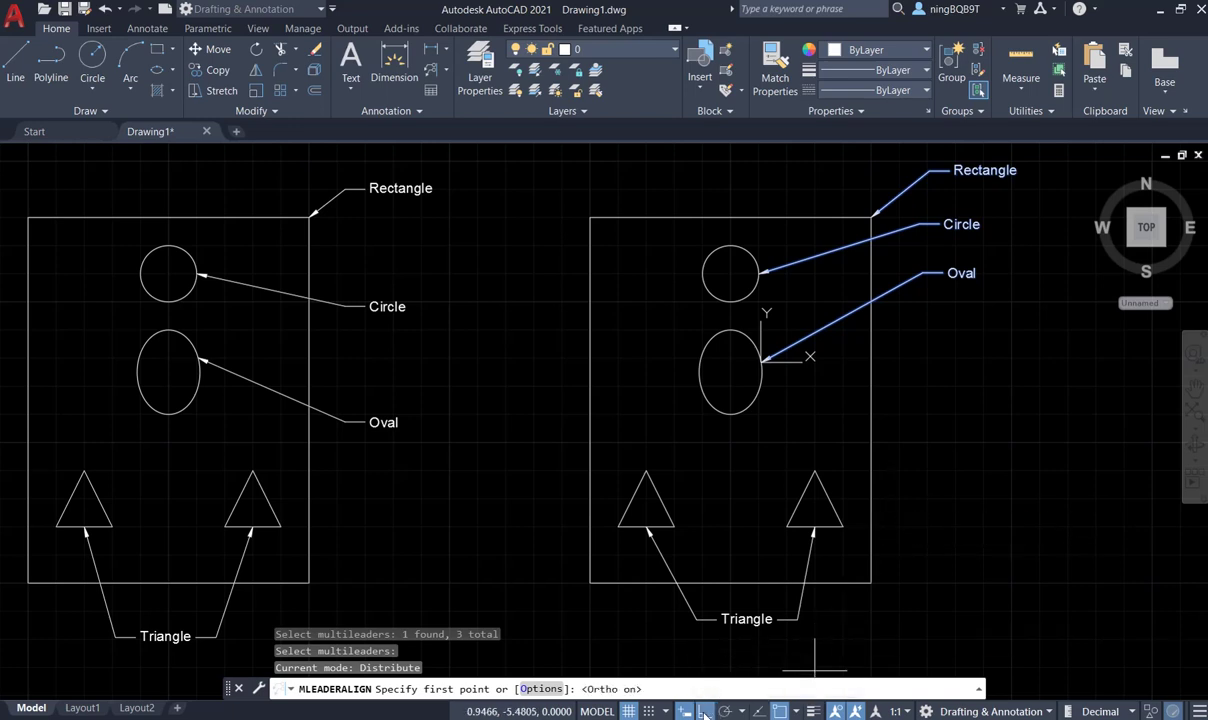
{"action": "left_click", "coordinate": [933, 190]}
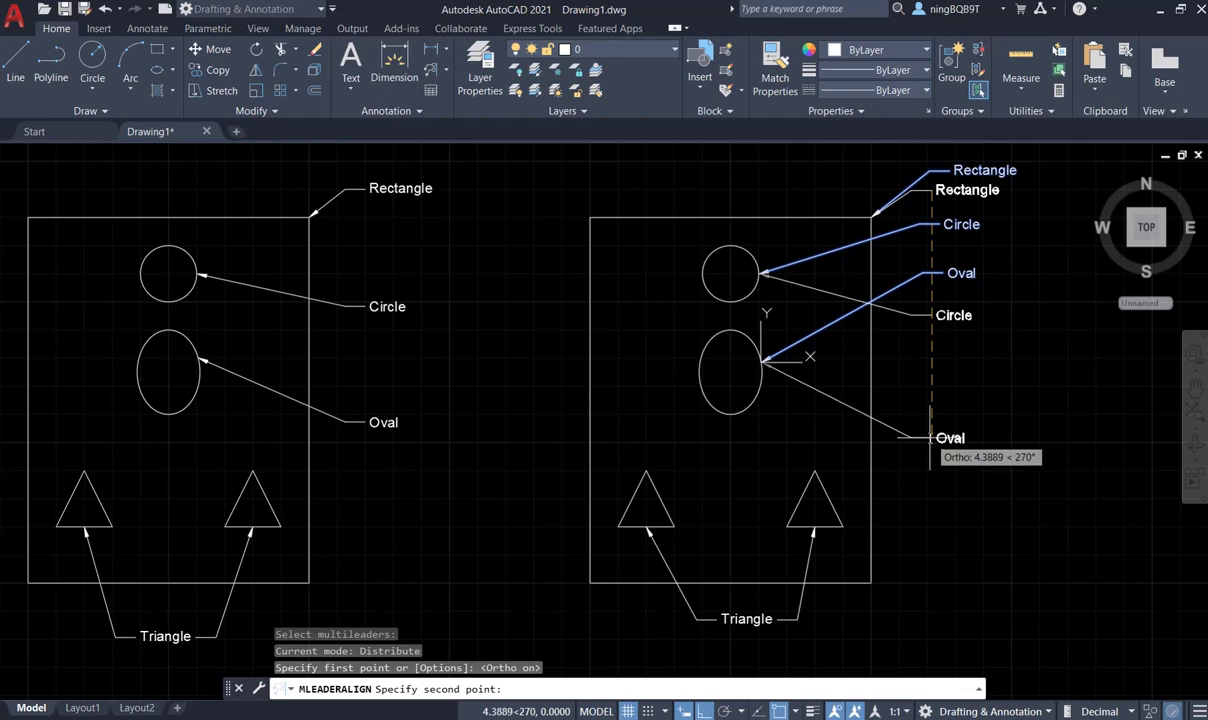
{"action": "left_click", "coordinate": [931, 437]}
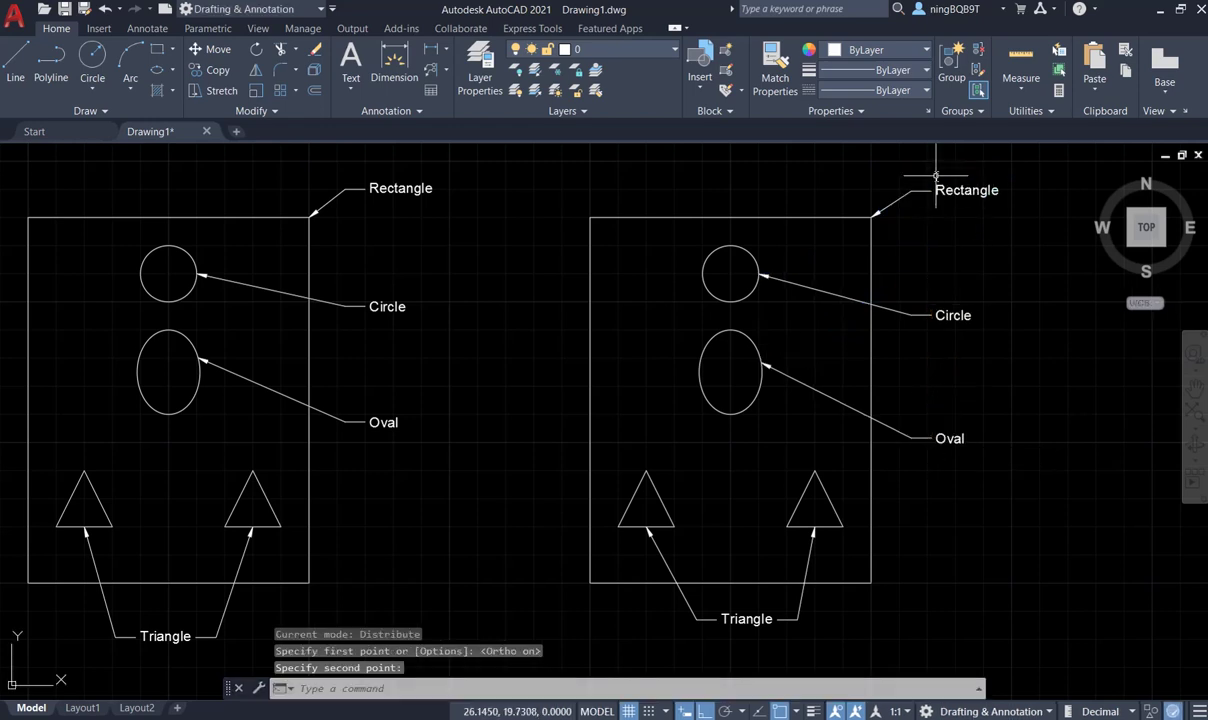